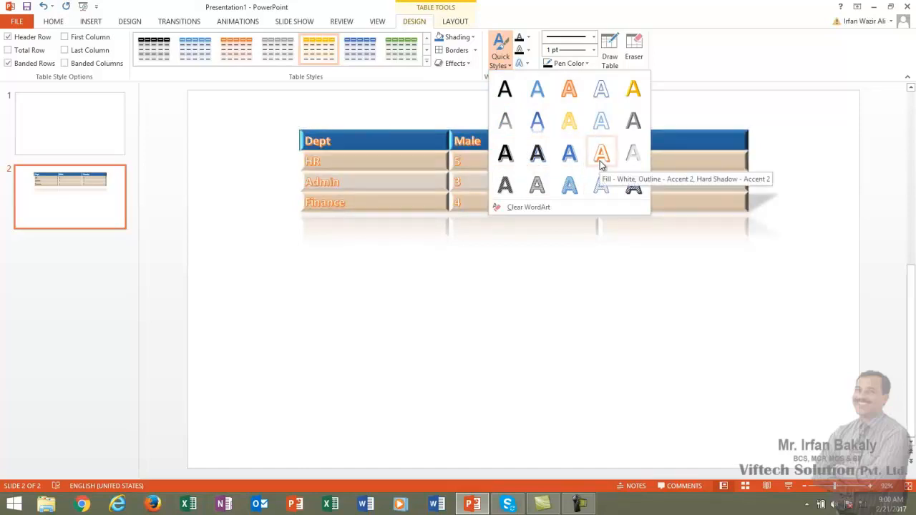
Apply the WordArt style Fill - White, Outline - Accent 2, Hard Shadow - Accent 2 to the table text and set its fill to red
left_click(600, 161)
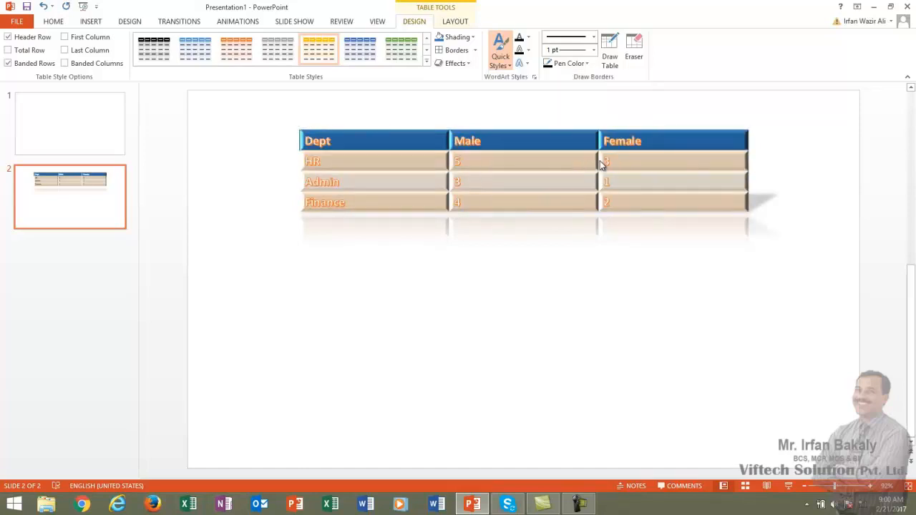
left_click(528, 38)
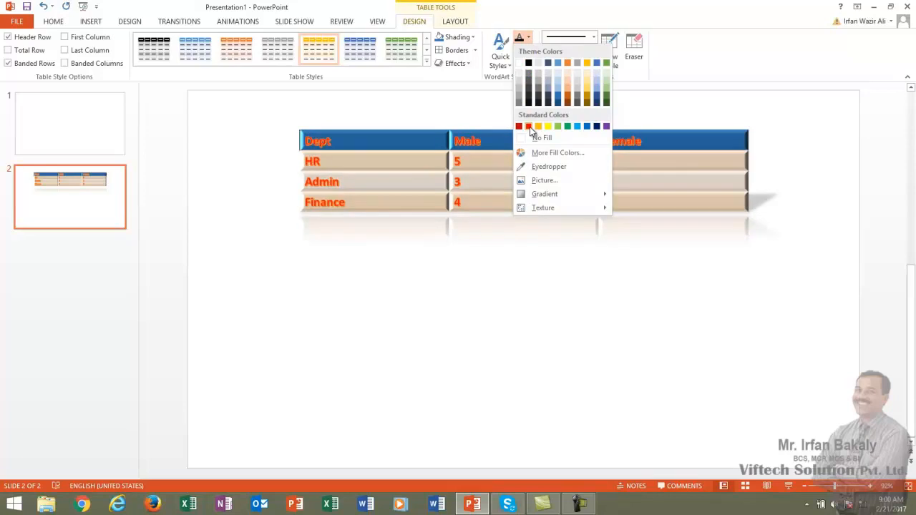
left_click(530, 128)
Give the table text a yellow outline with a ½ pt weight
left_click(528, 50)
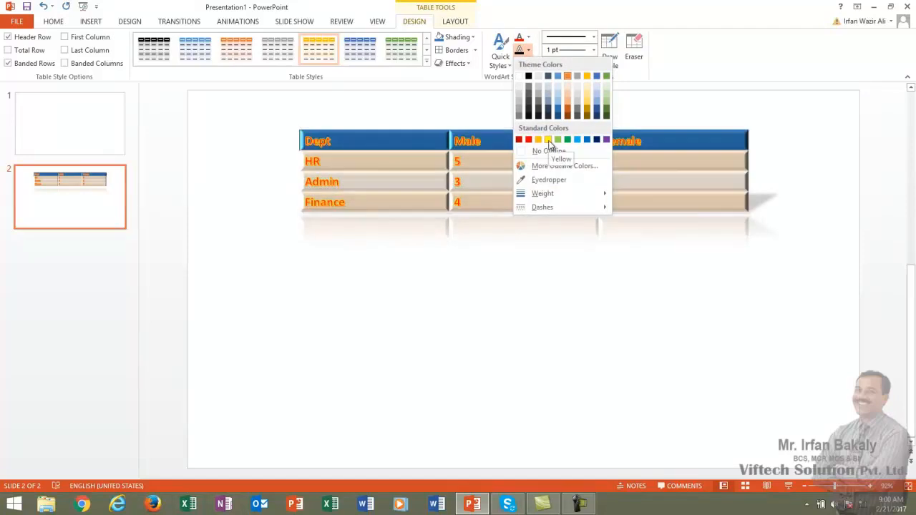
left_click(548, 140)
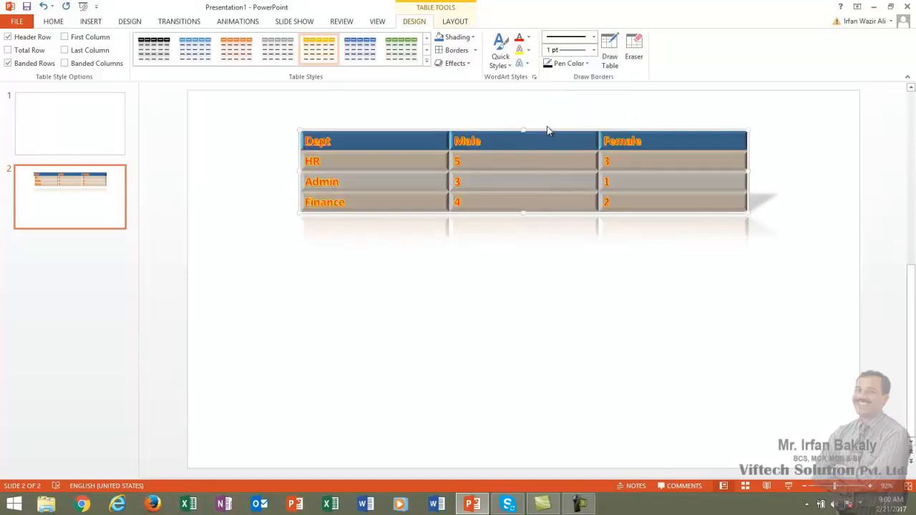
left_click(528, 50)
mouse_move(601, 193)
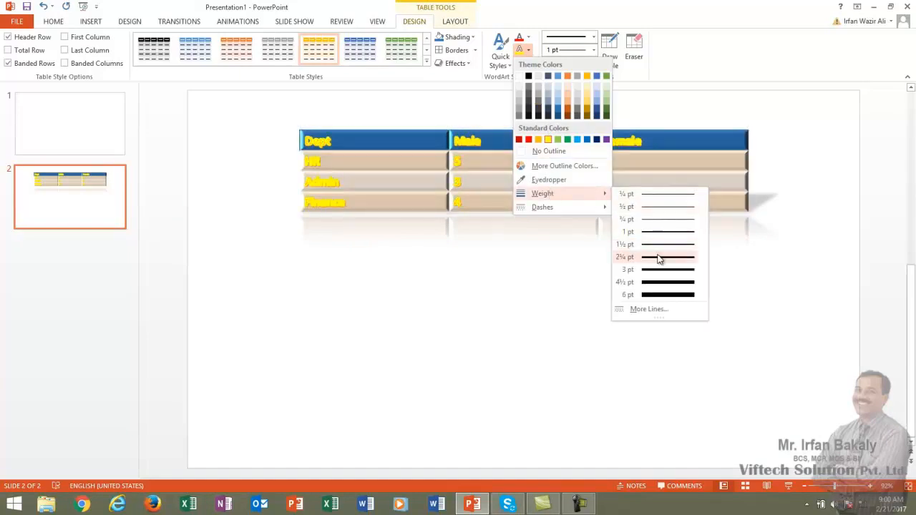
left_click(658, 207)
Apply the first reflection variation as a text effect on the table text
left_click(527, 64)
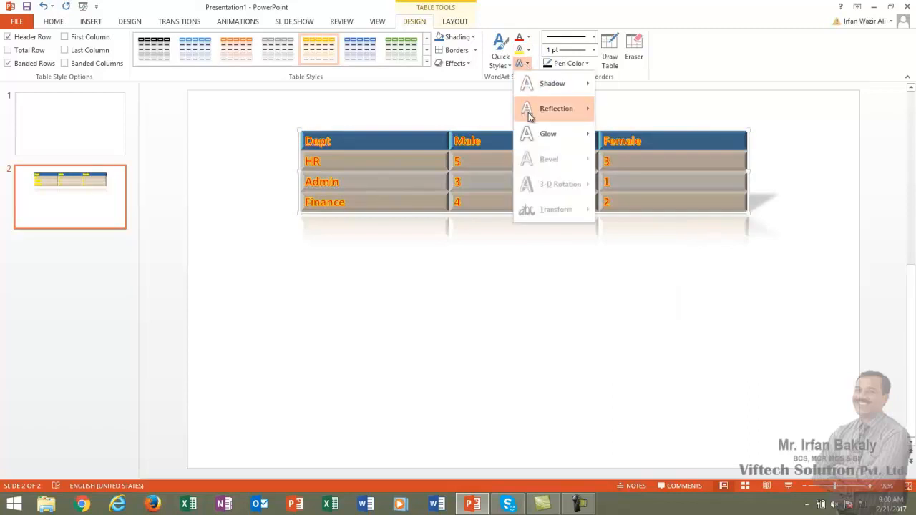
mouse_move(538, 111)
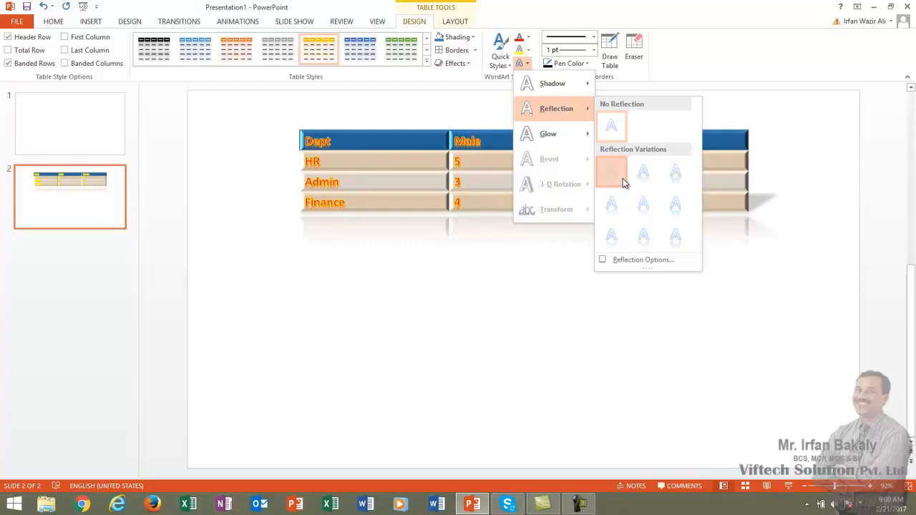
left_click(623, 178)
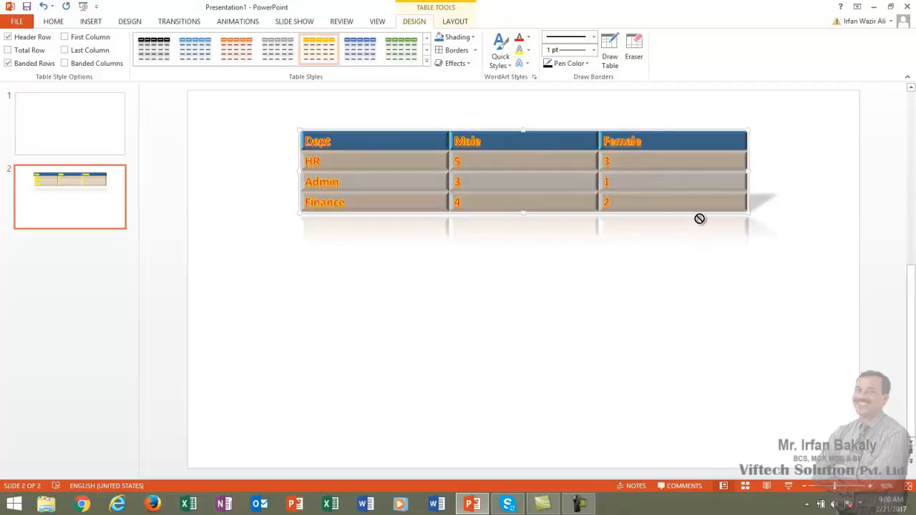
Apply dashed red 2¼ pt lines to all borders of the table
left_click(593, 37)
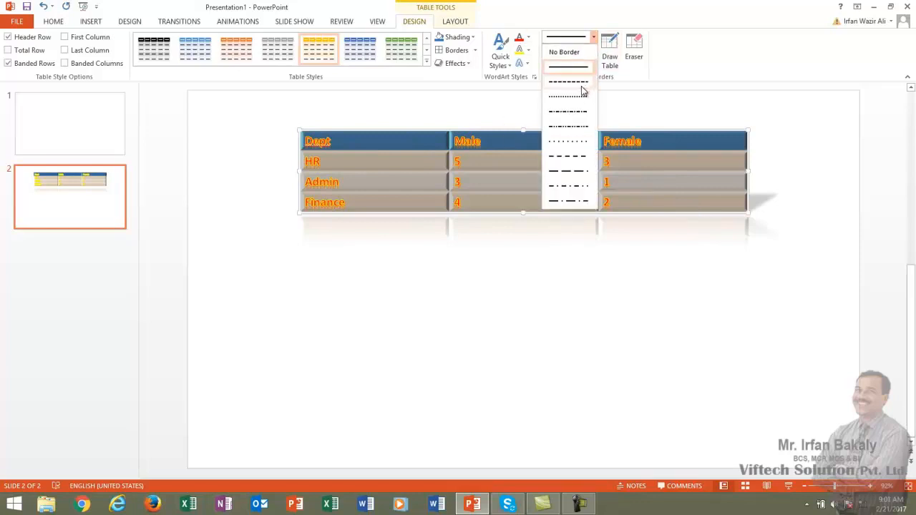
left_click(579, 156)
left_click(593, 50)
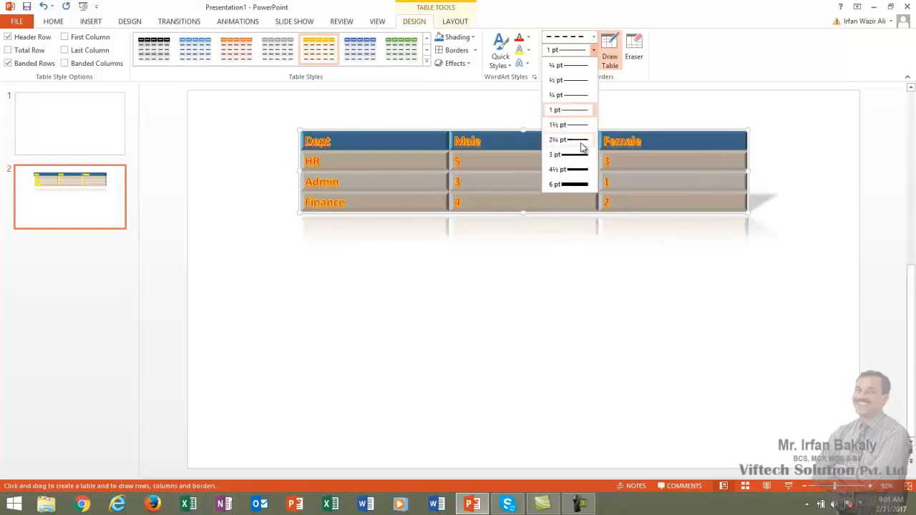
left_click(581, 142)
left_click(585, 66)
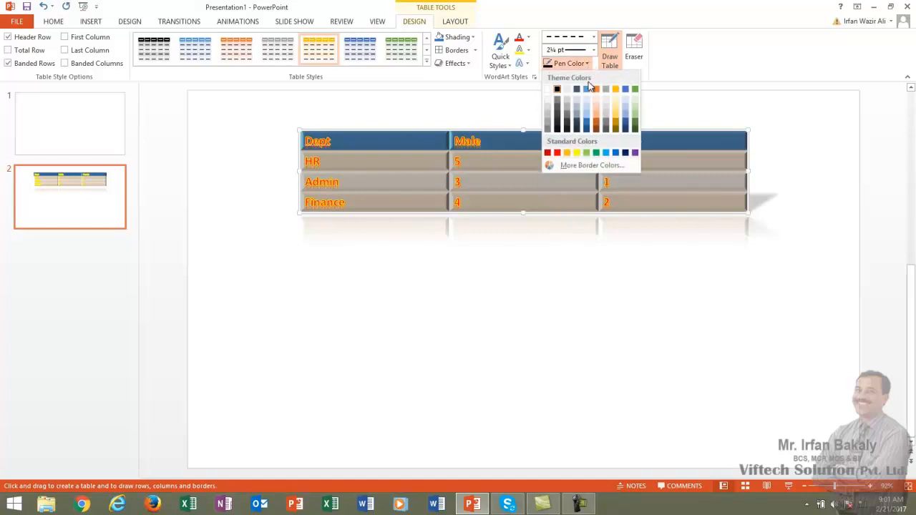
left_click(557, 153)
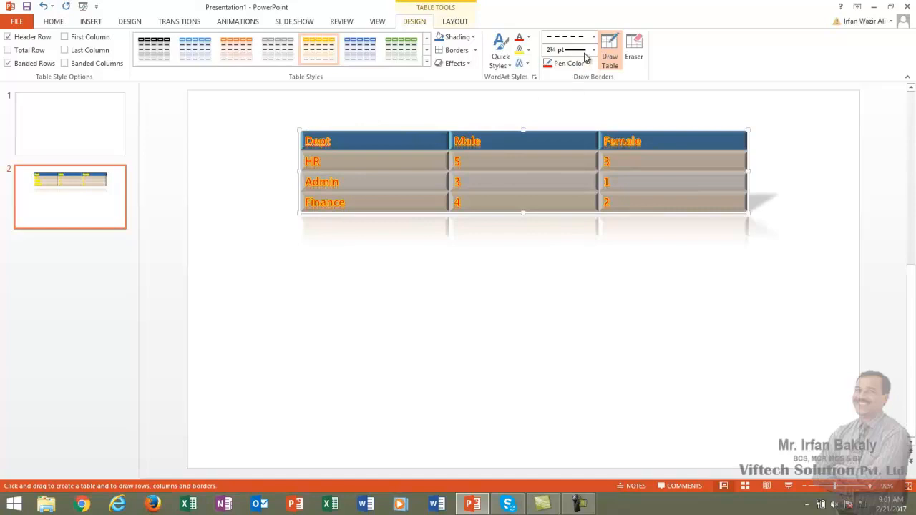
left_click(475, 50)
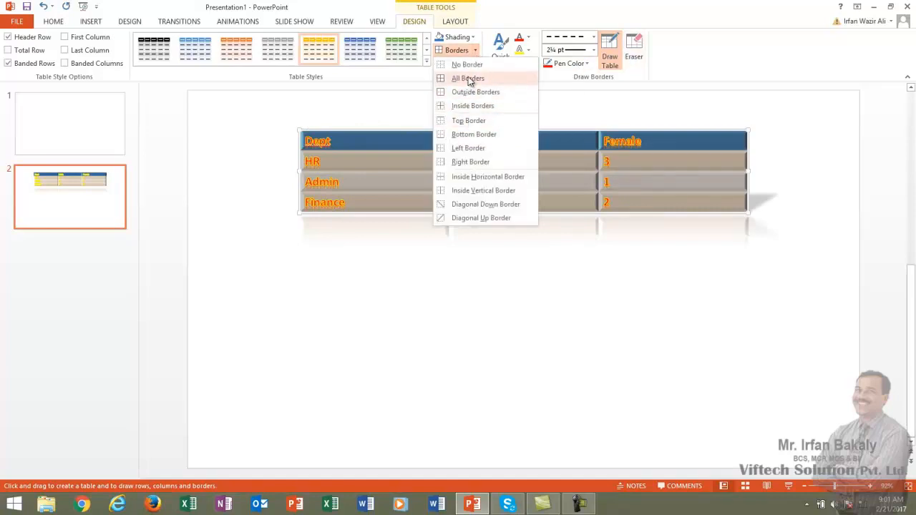
left_click(468, 78)
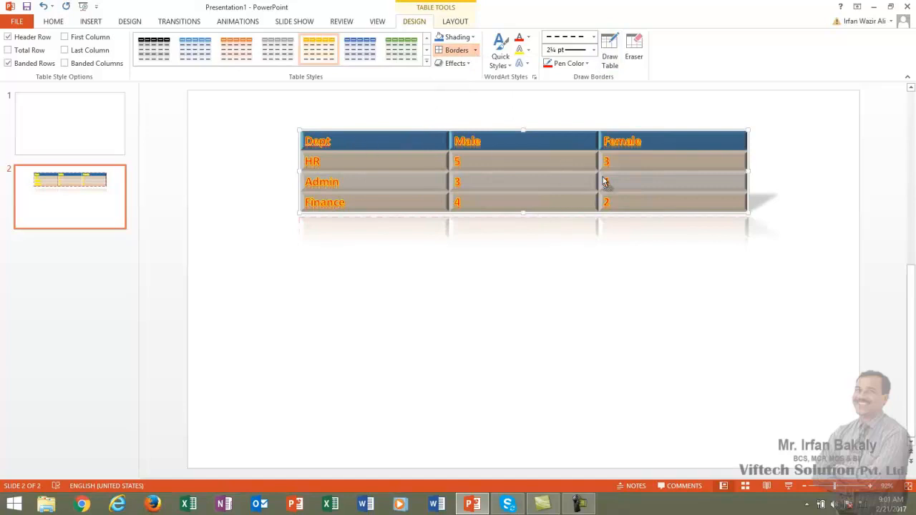
left_click(654, 205)
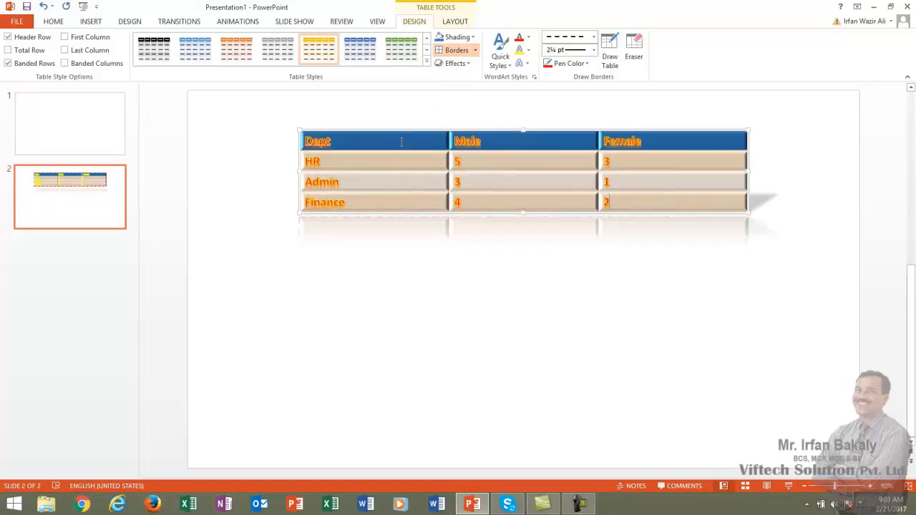
Reapply the current border to the whole table and remove its cell bevel effect
left_click_drag(525, 144, 653, 203)
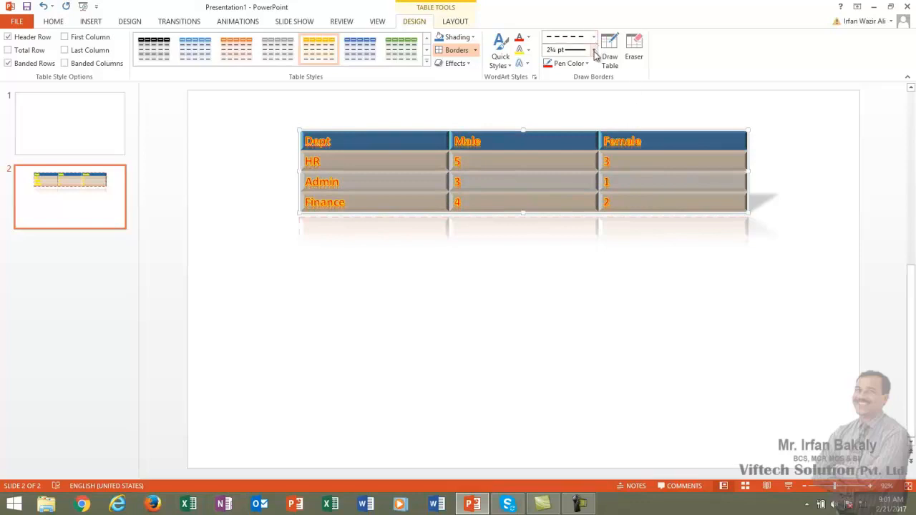
left_click(439, 51)
left_click(468, 63)
mouse_move(469, 85)
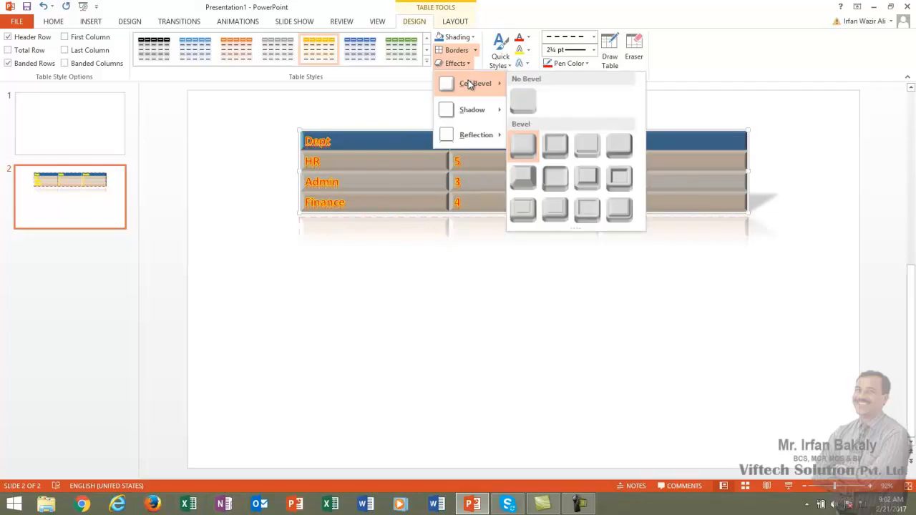
left_click(526, 106)
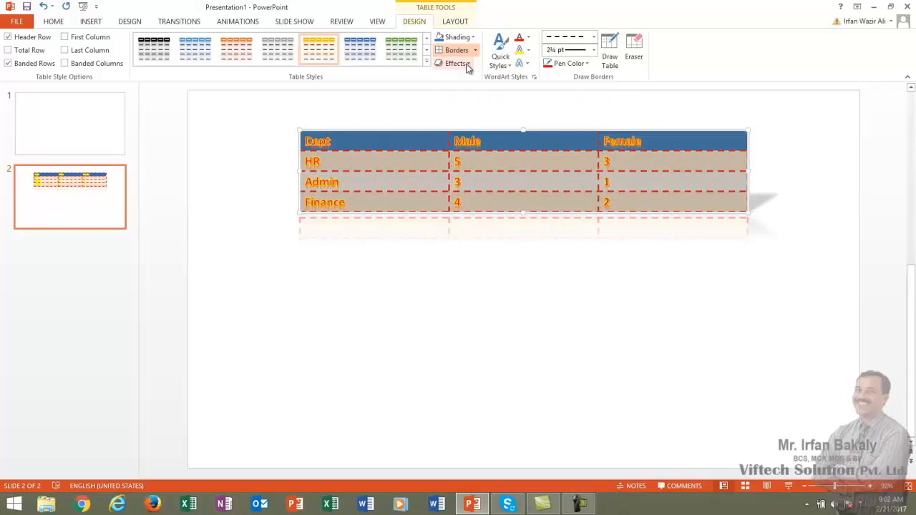
left_click(466, 166)
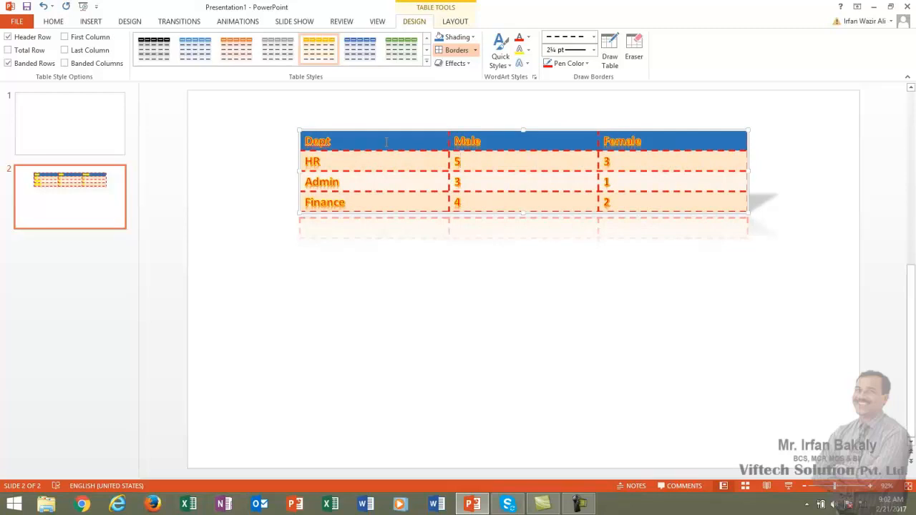
Change all borders of the entire table to a solid line
left_click_drag(383, 142, 630, 202)
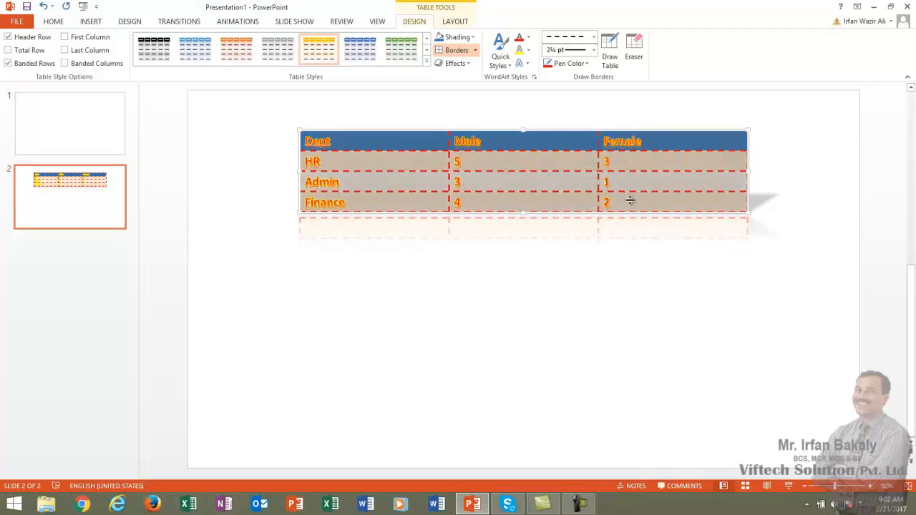
left_click(594, 37)
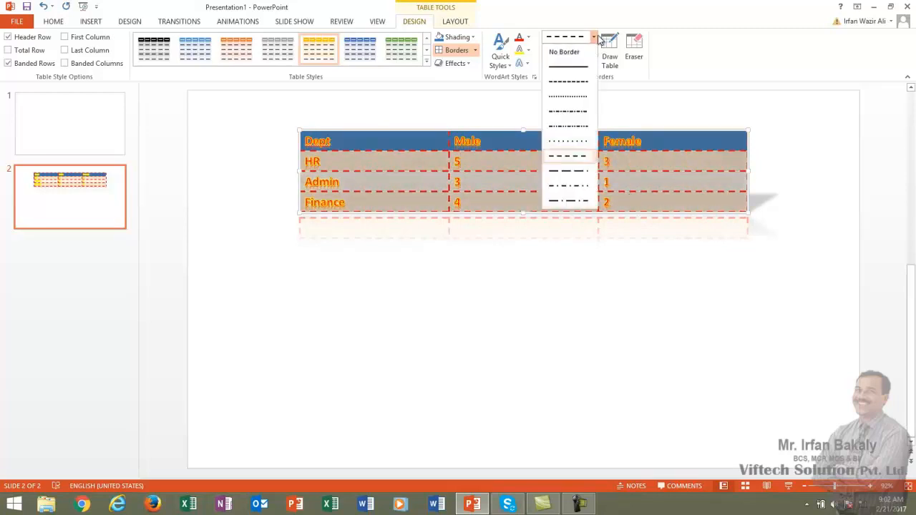
left_click(569, 65)
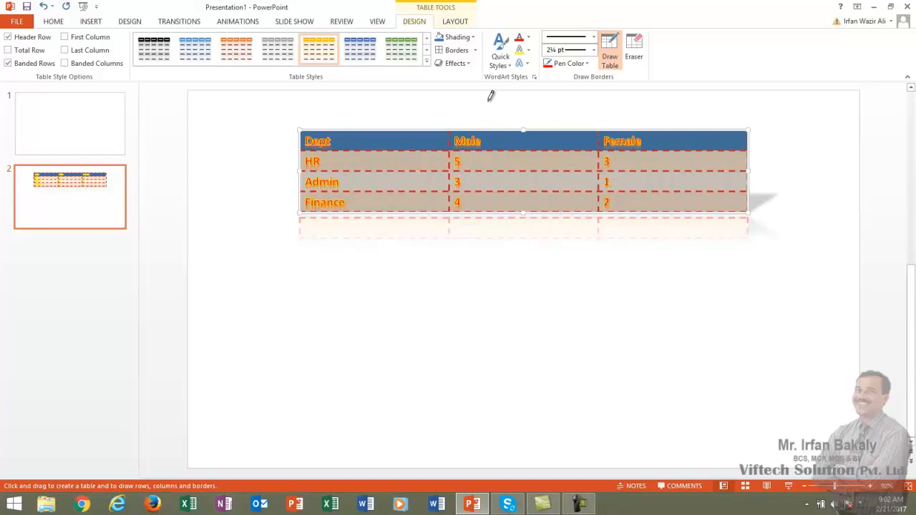
left_click(443, 51)
left_click(416, 156)
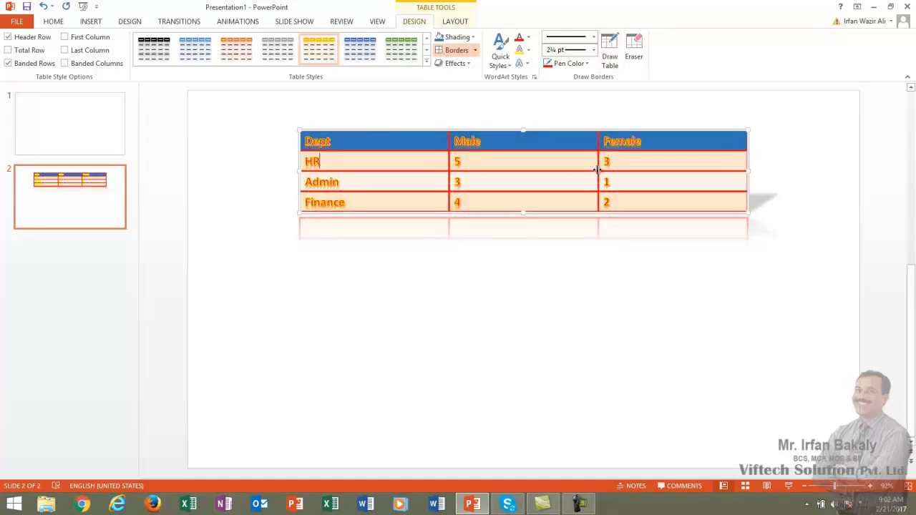
Draw a single-cell table in the empty area below the existing table, and erase it again
left_click(609, 56)
mouse_move(318, 297)
left_mouse_down()
mouse_move(399, 379)
mouse_move(548, 388)
left_mouse_up()
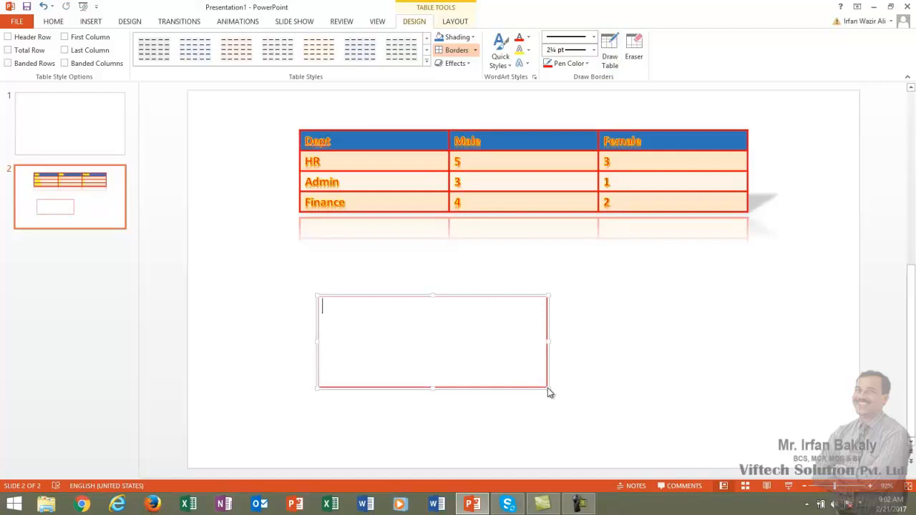
left_click(633, 50)
mouse_move(295, 267)
left_mouse_down()
mouse_move(575, 398)
mouse_move(604, 403)
left_mouse_up()
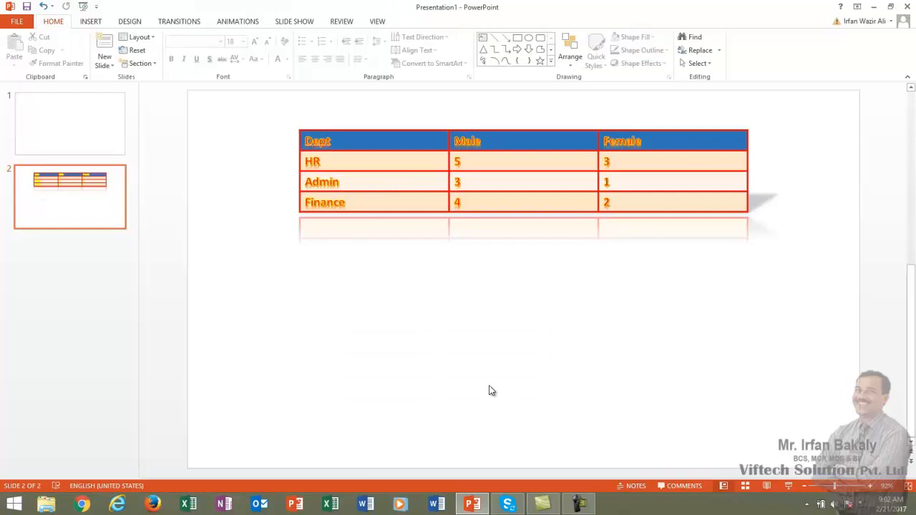
Replace the department table's style with the plain black grid style without shading from the best matches for the document
left_click(391, 177)
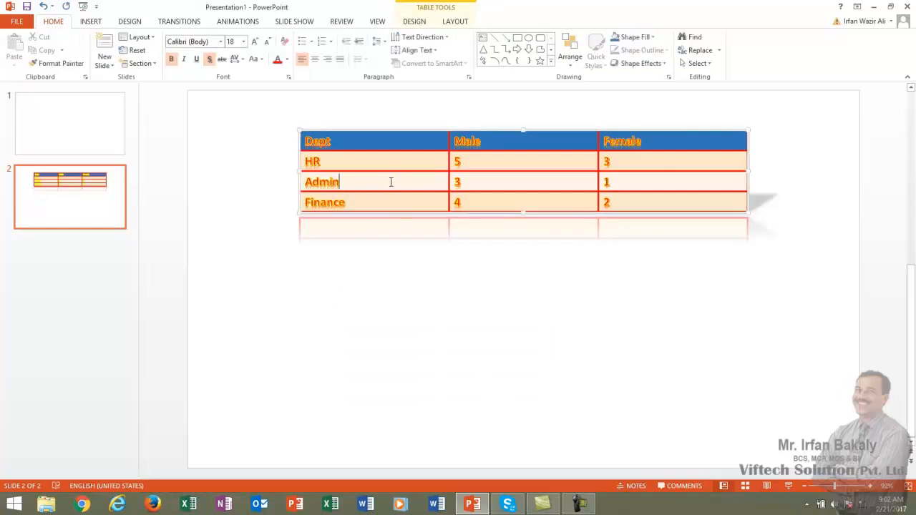
left_click(454, 21)
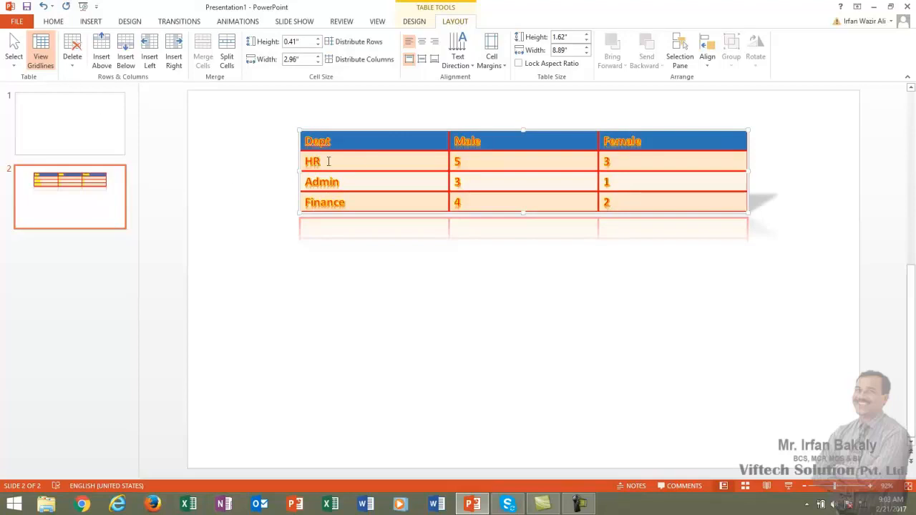
left_click(414, 21)
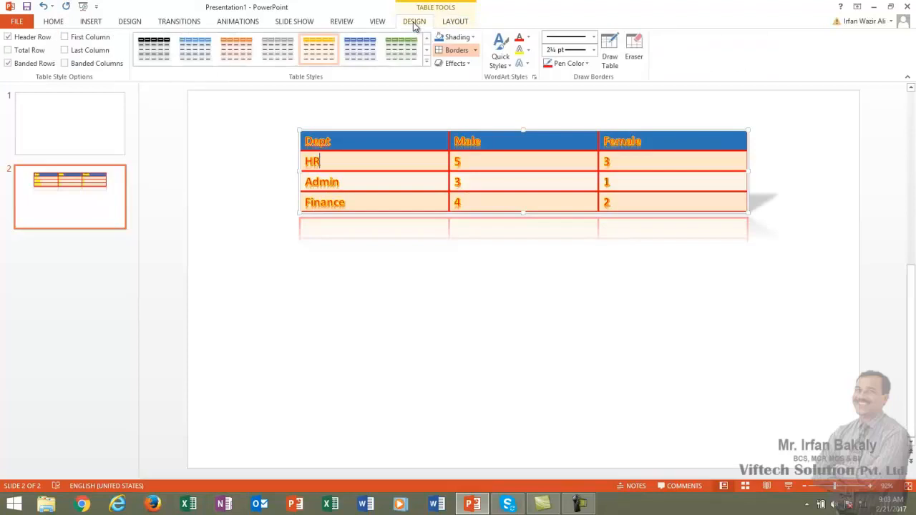
left_click(426, 67)
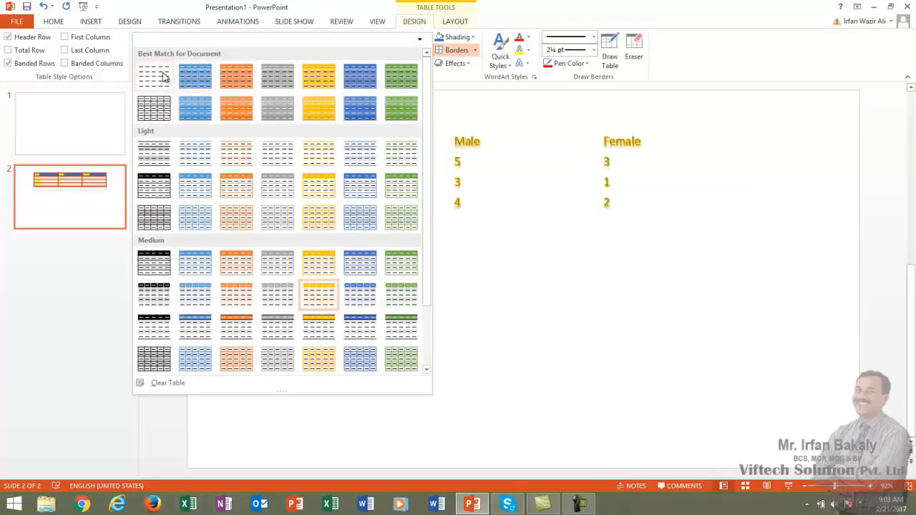
left_click(164, 111)
Try No Fill for the table text and set the text fill to black
left_click(528, 37)
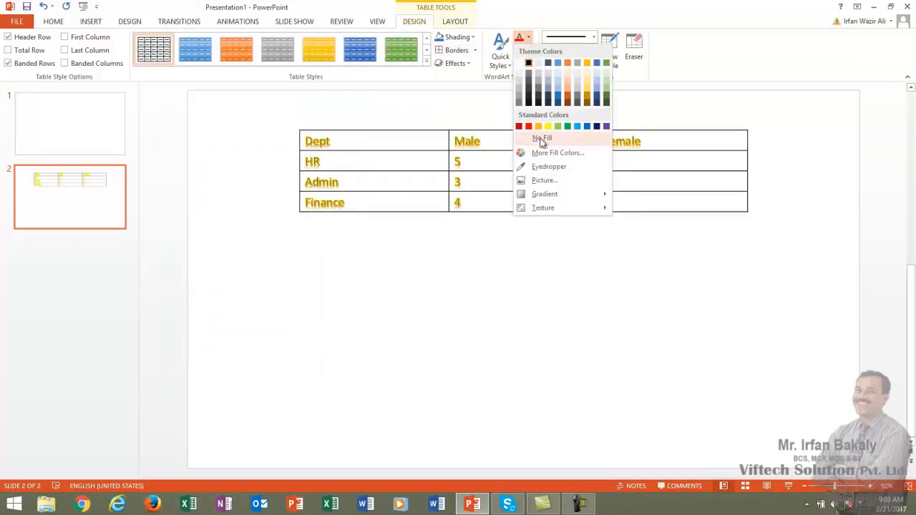
left_click(542, 139)
left_click(528, 37)
left_click(530, 63)
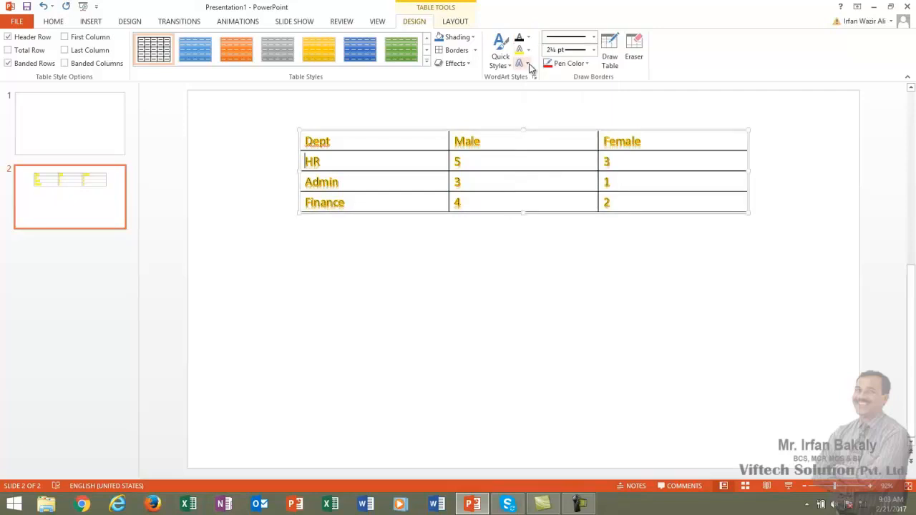
Remove the text outline from all cells of the table
left_click(528, 51)
left_click(524, 152)
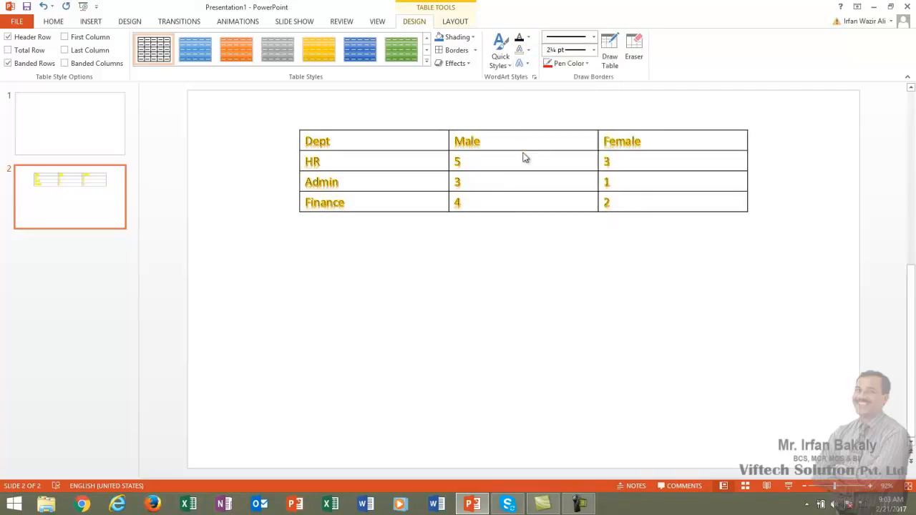
left_click_drag(331, 141, 668, 201)
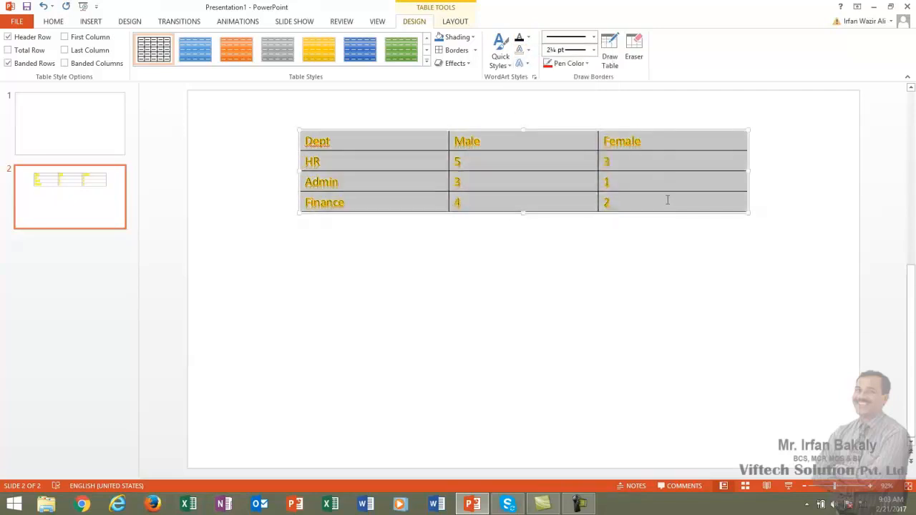
left_click(530, 50)
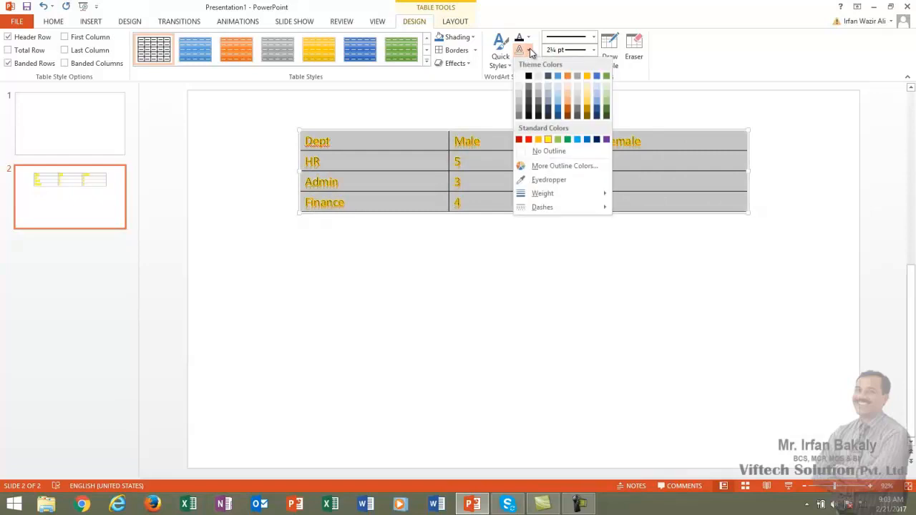
left_click(421, 141)
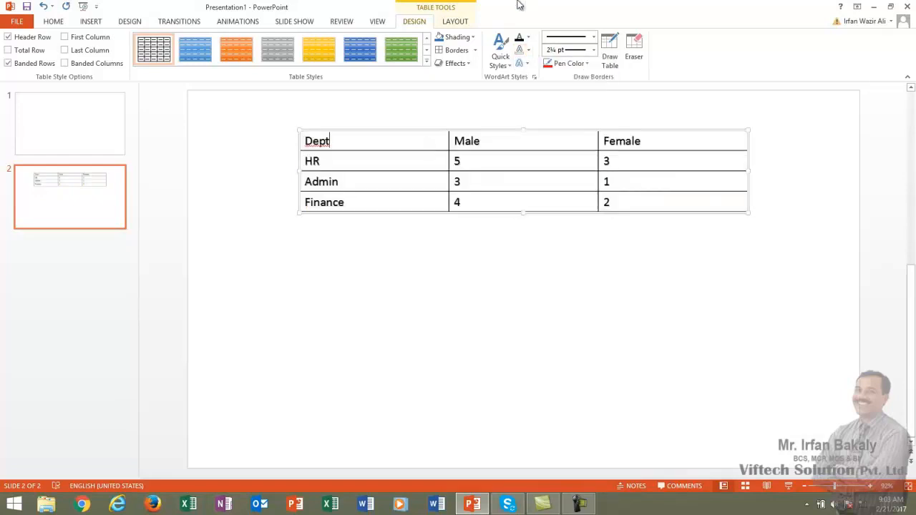
Select the entire department table with the Select Table command, and return to editing the HR cell
left_click(456, 22)
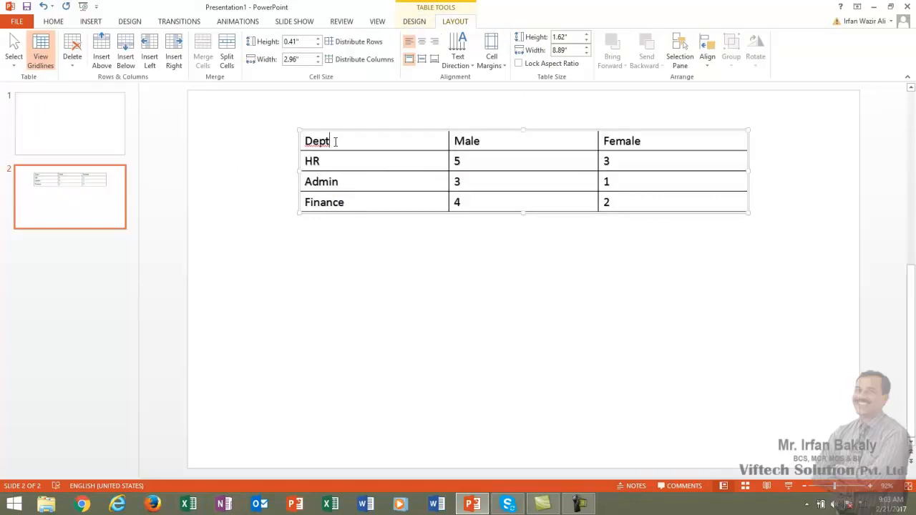
left_click(14, 66)
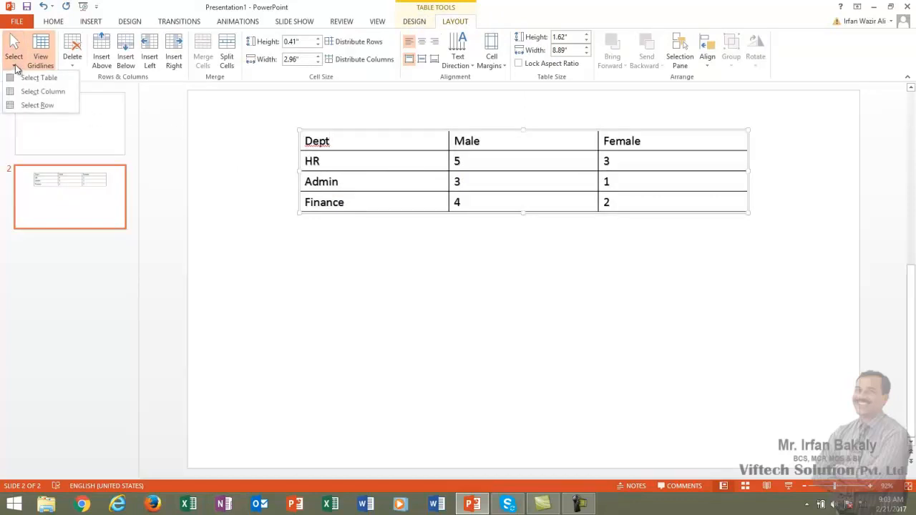
left_click(49, 82)
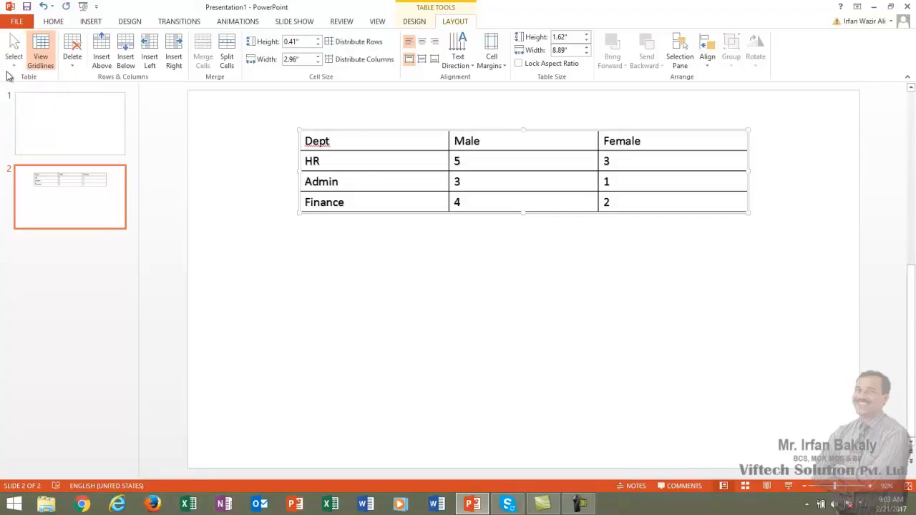
left_click(15, 63)
left_click(30, 78)
left_click(359, 162)
Select the whole Dept column with the Select Column command, and return to editing the Dept header cell
left_click(13, 57)
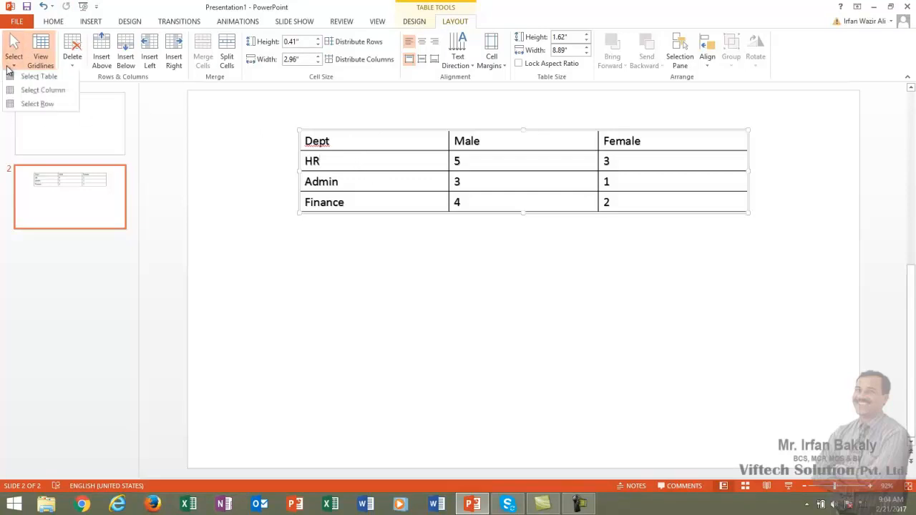
left_click(26, 92)
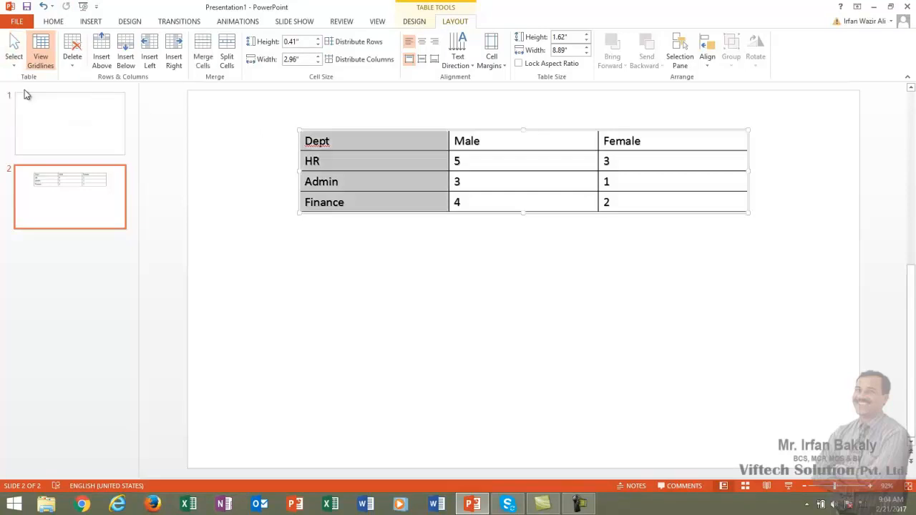
left_click(392, 140)
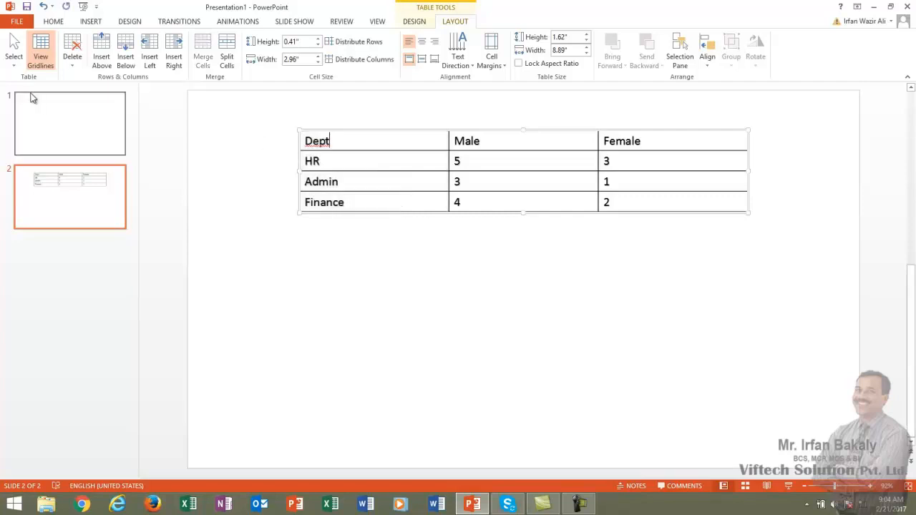
Select the header row with the Select Row command, and select all table cells directly from Dept through the last Female value
left_click(14, 57)
left_click(27, 106)
left_click(411, 141)
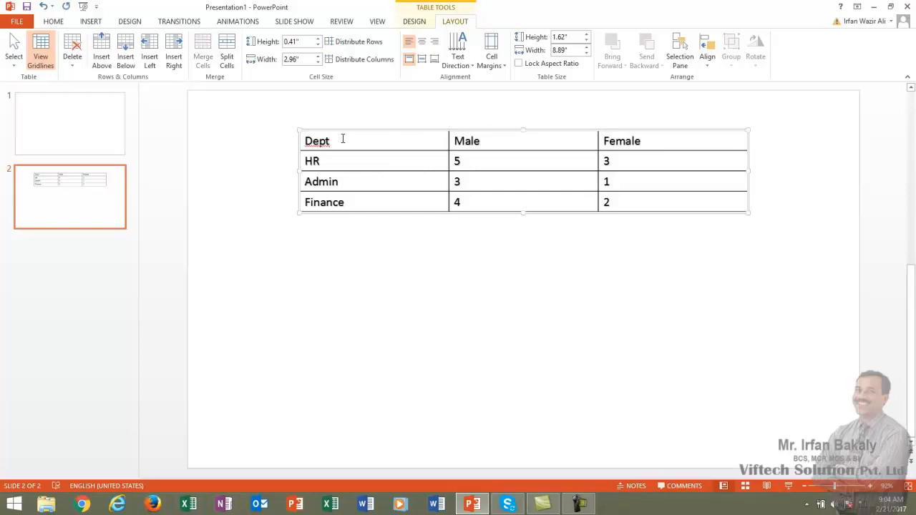
left_click_drag(343, 139, 634, 198)
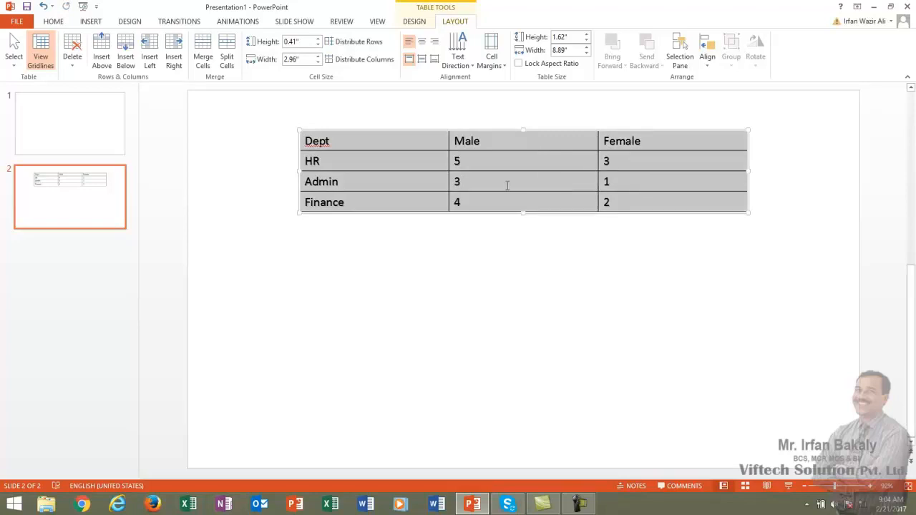
left_click(421, 166)
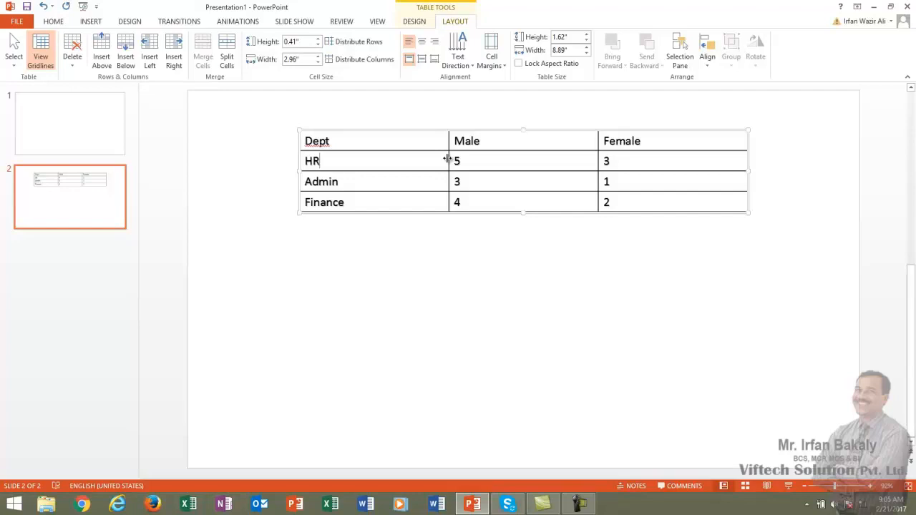
Widen the Dept column to about 4.19 inches and bring the header row back to the height of the other rows
left_click_drag(448, 159, 470, 158)
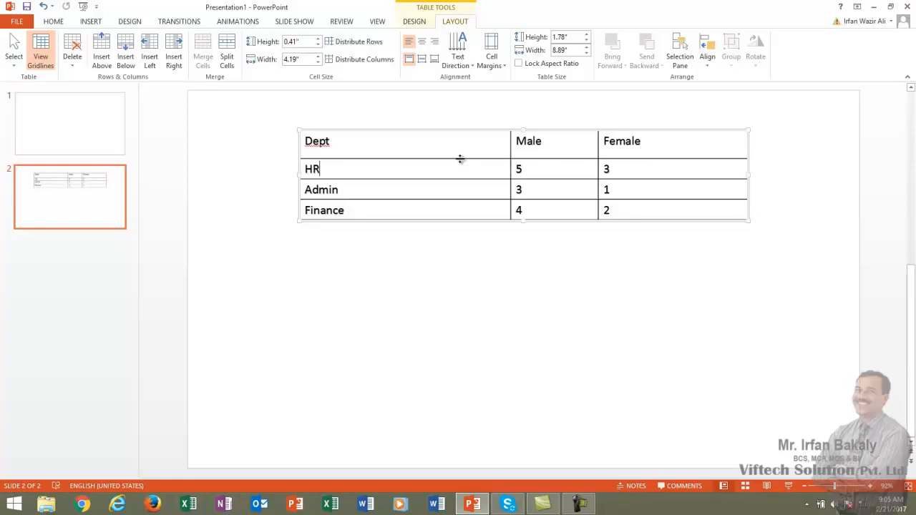
mouse_move(460, 158)
left_mouse_down()
mouse_move(461, 148)
mouse_move(461, 170)
mouse_move(463, 148)
left_mouse_up()
left_click(463, 148)
left_click(456, 161)
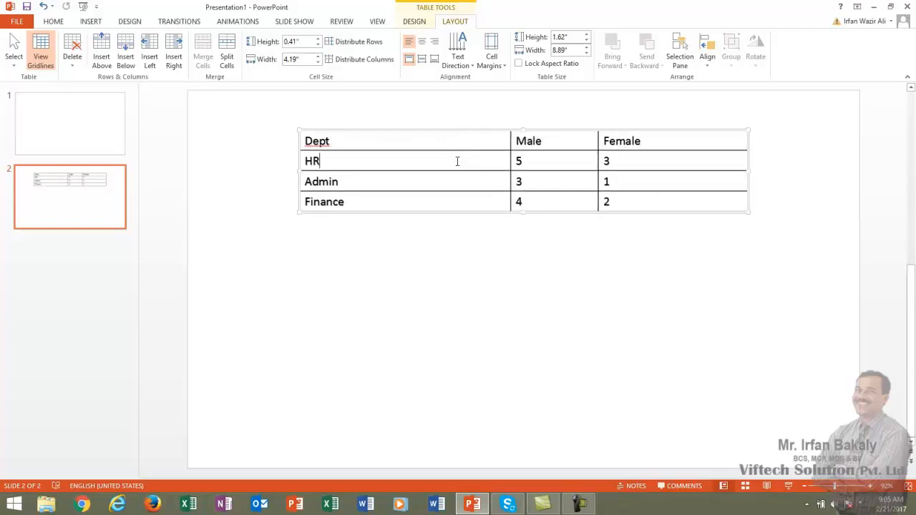
Toggle the table gridlines off and on, and apply No Border to all cells of the table
left_click(50, 64)
left_click(50, 64)
left_click_drag(332, 141, 670, 199)
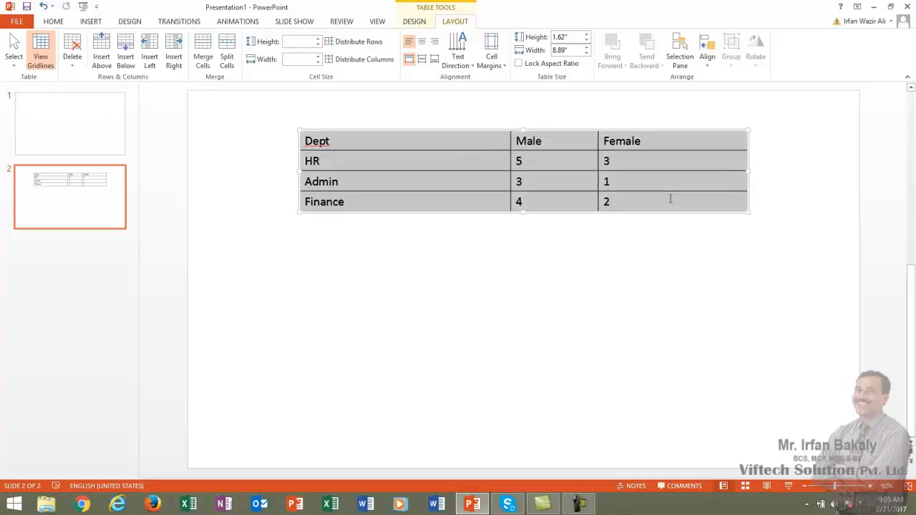
left_click(415, 23)
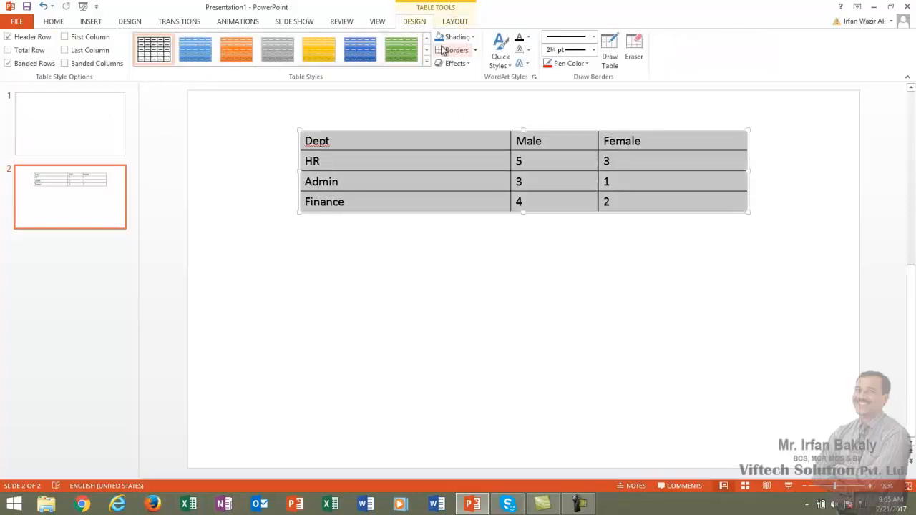
left_click(475, 50)
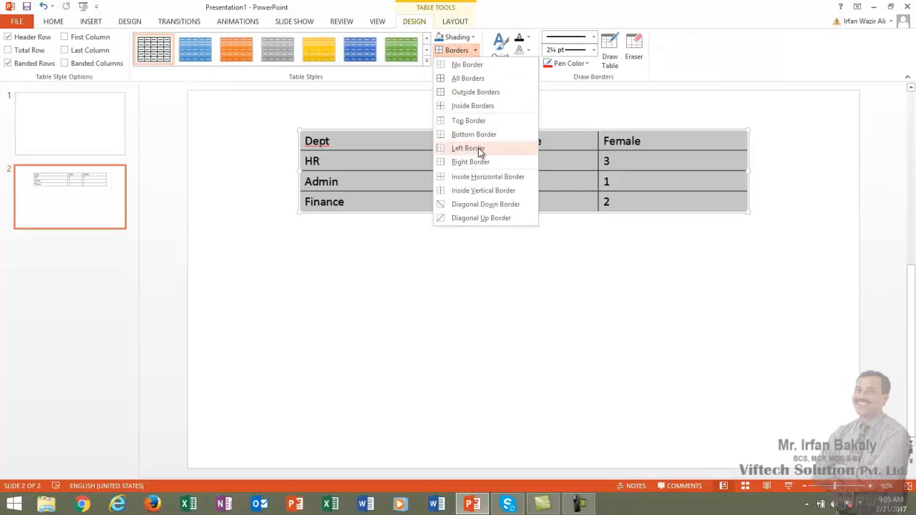
left_click(461, 65)
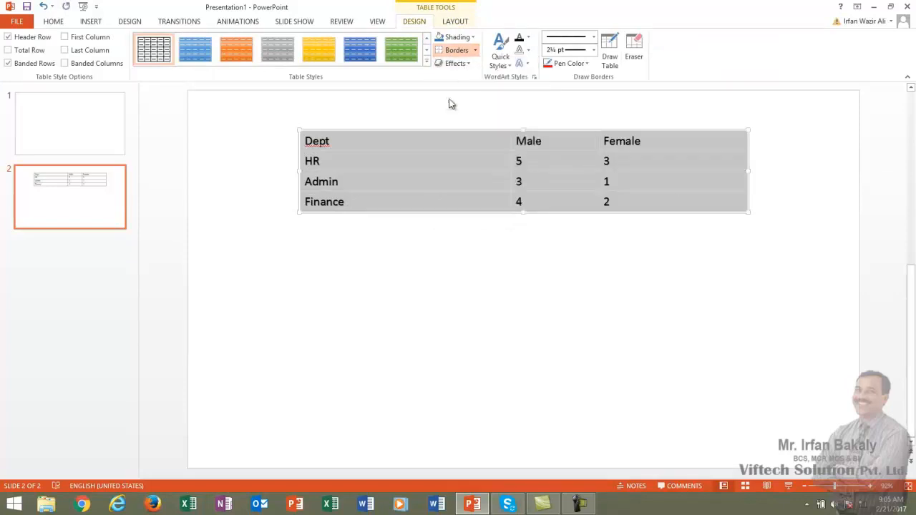
left_click(436, 145)
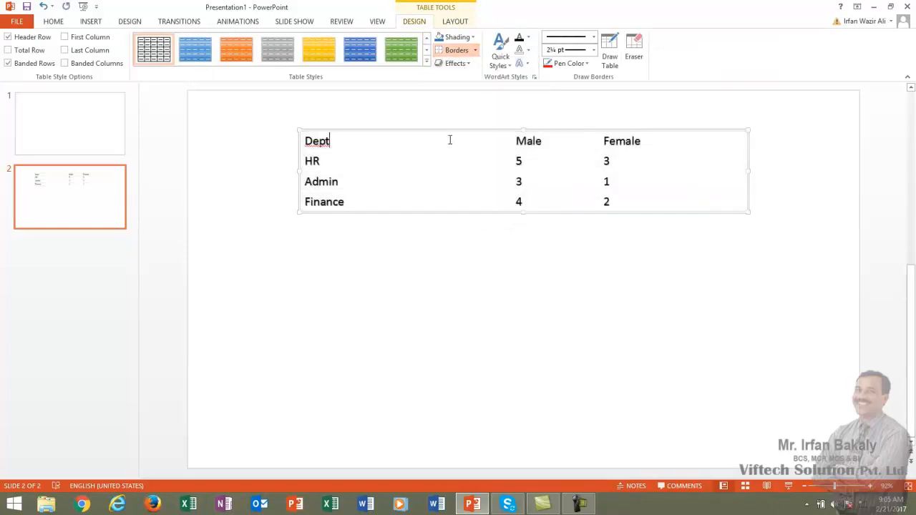
Hide the gridlines of the borderless table, and turn View Gridlines back on
left_click(387, 224)
left_click(380, 155)
left_click(456, 22)
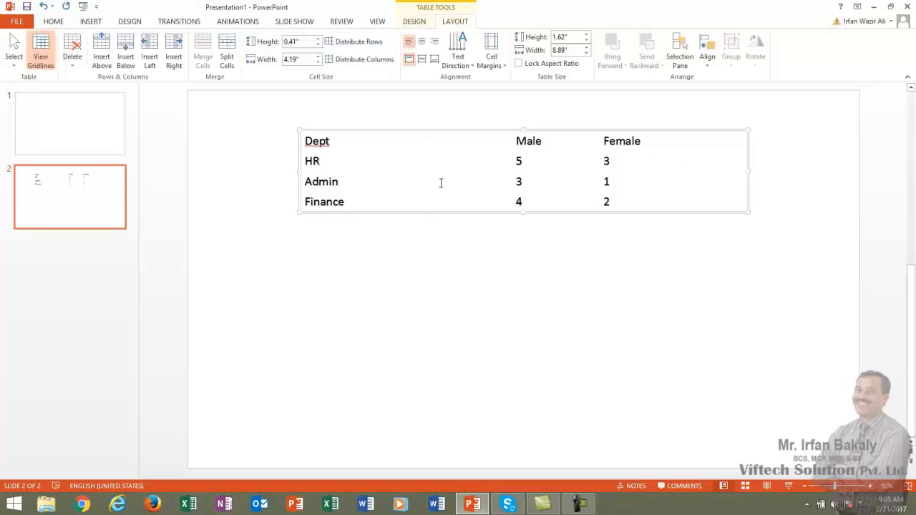
left_click(469, 253)
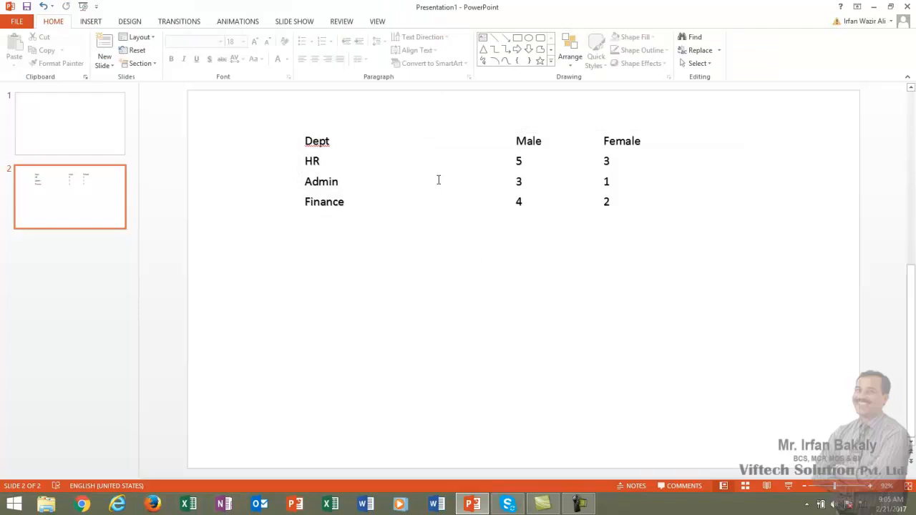
left_click(439, 180)
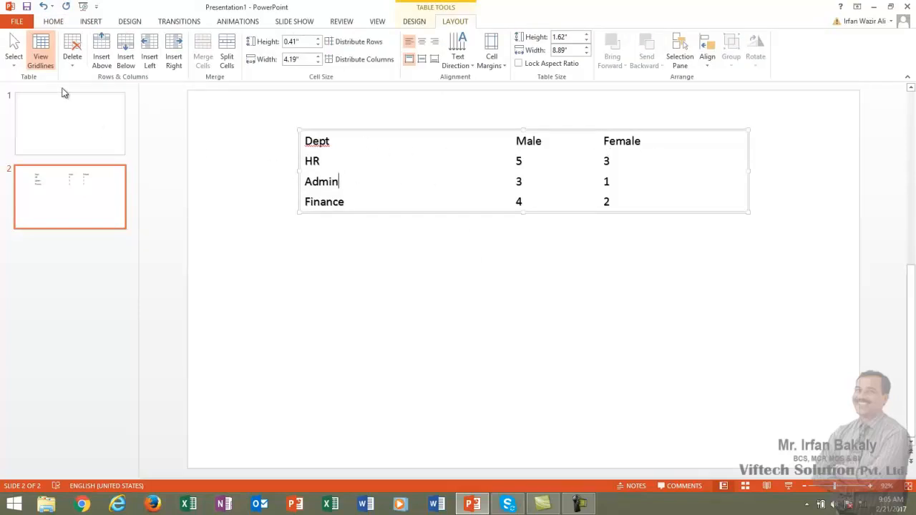
left_click(45, 53)
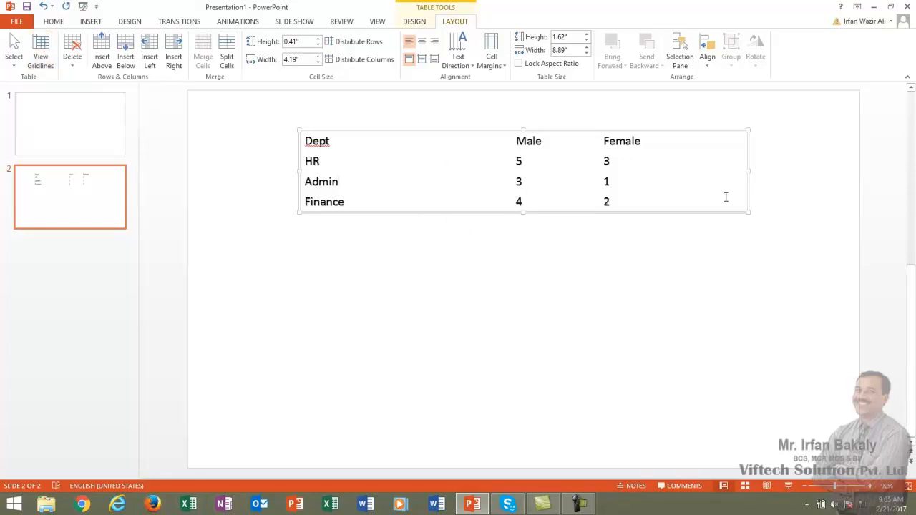
left_click(43, 54)
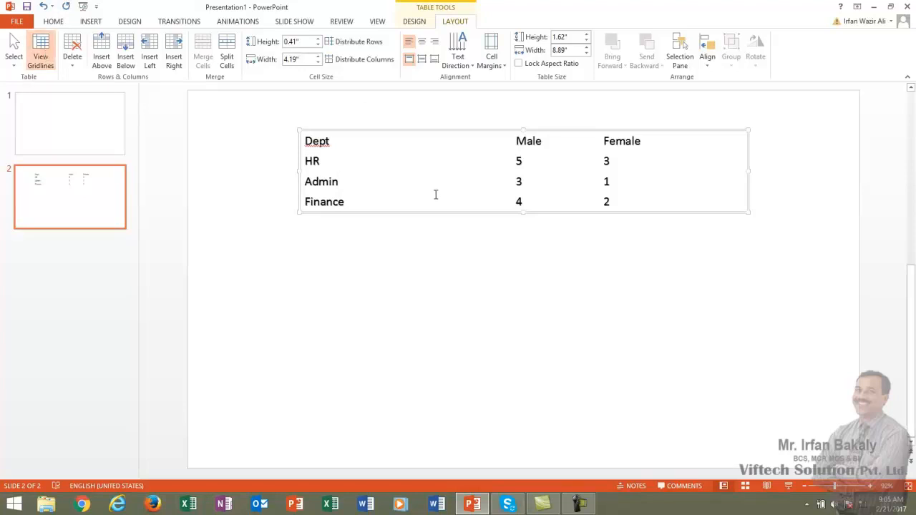